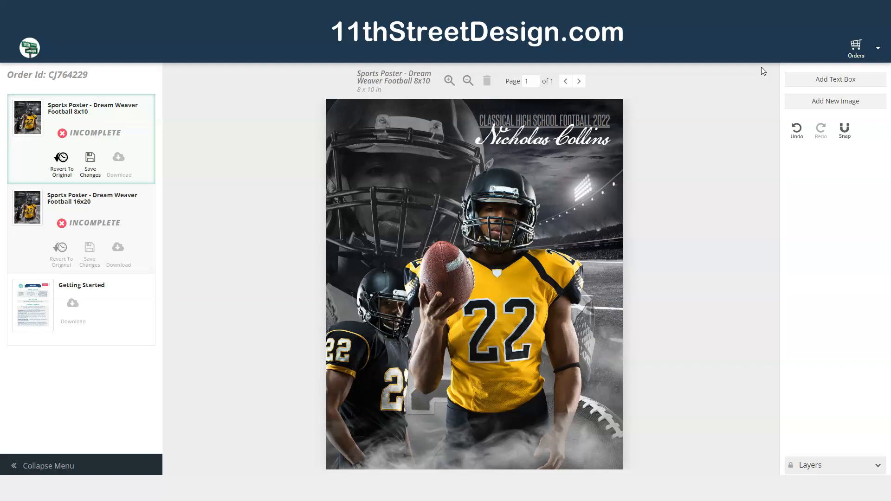
# - Replace the large faded background player image of the 8x10 poster with the photo Football_0011
pyautogui.click(636, 263)
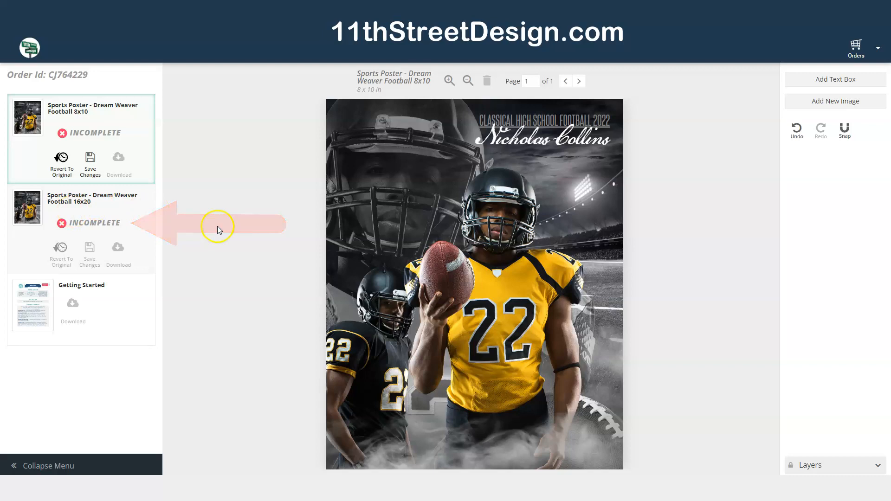
pyautogui.click(91, 116)
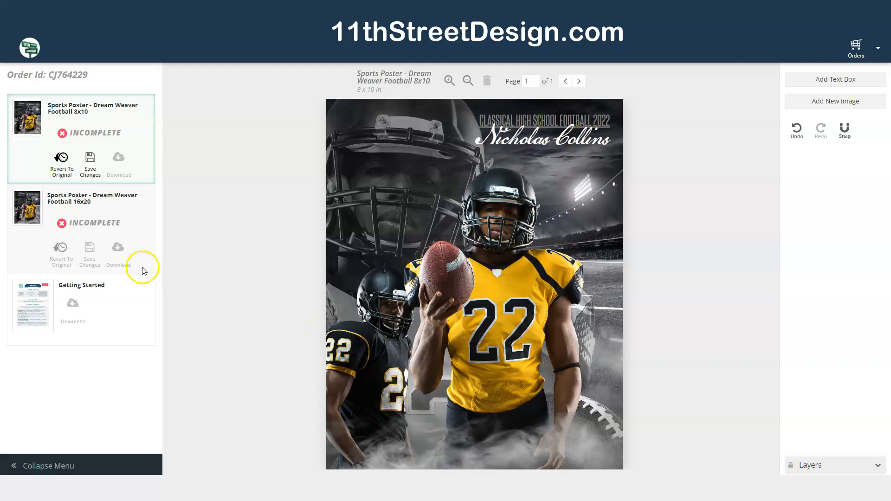
pyautogui.click(351, 124)
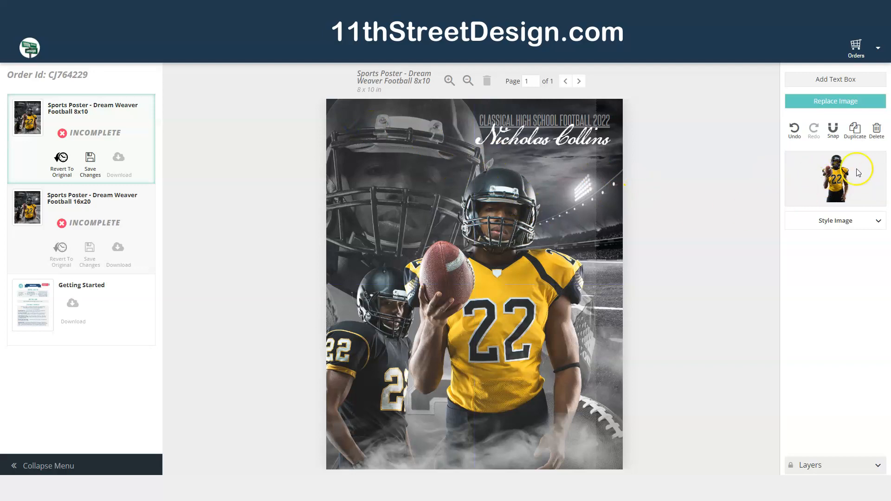
pyautogui.click(837, 103)
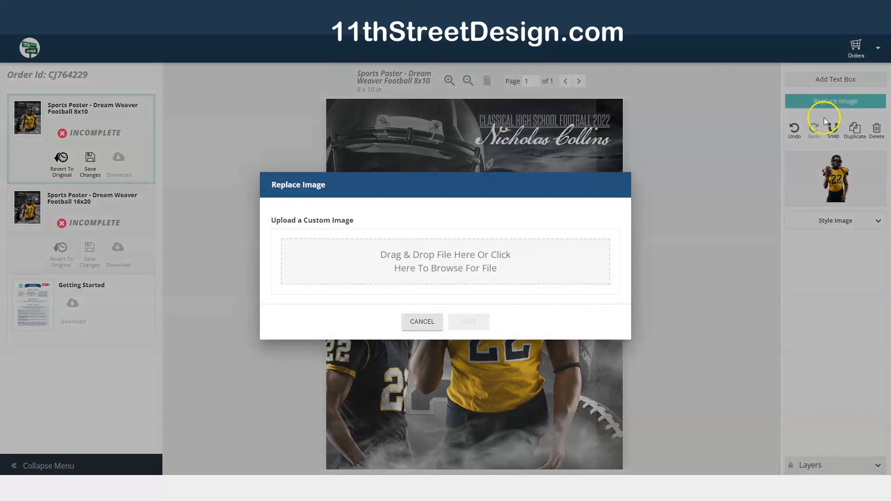
pyautogui.click(438, 270)
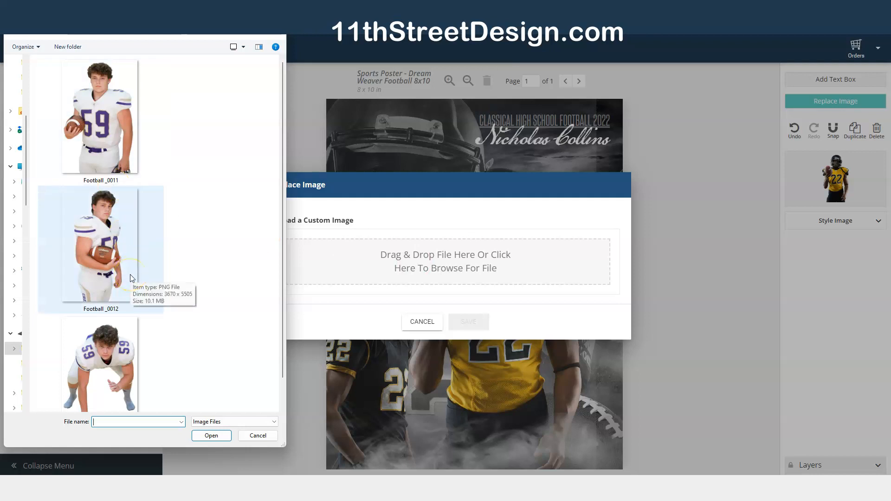
pyautogui.click(100, 89)
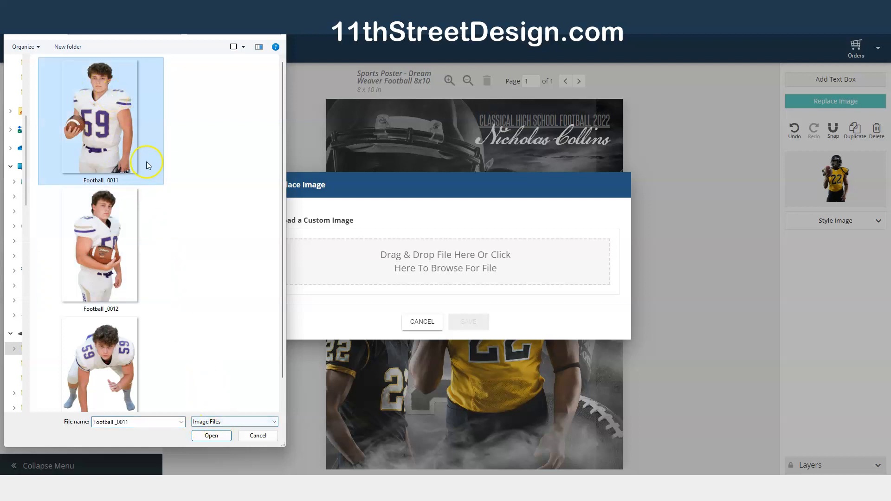
pyautogui.click(209, 436)
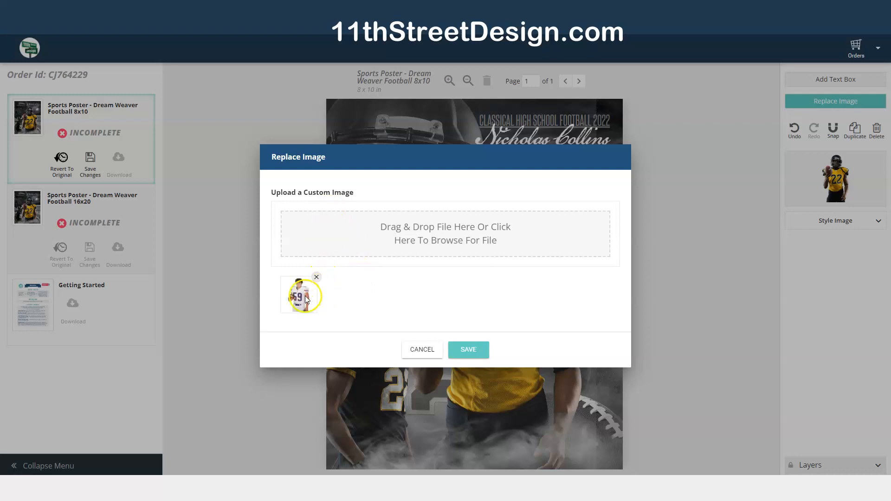
pyautogui.click(468, 350)
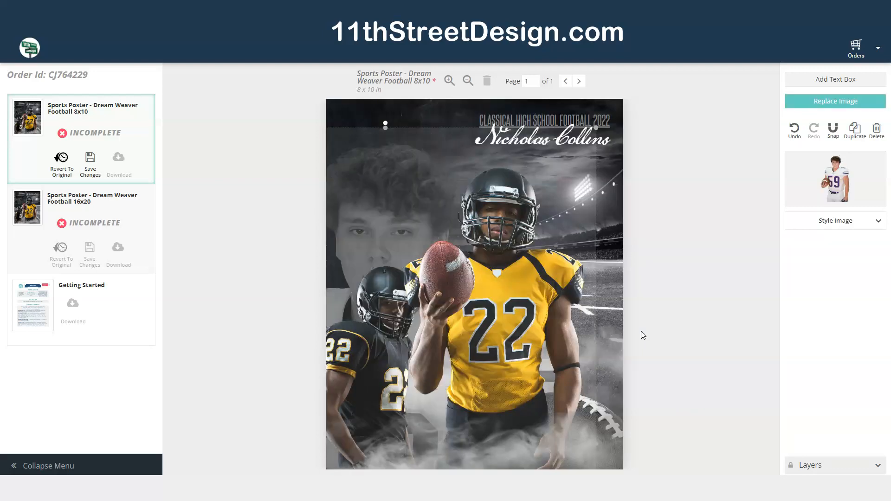
# - Move the new background player image and enlarge it toward the top of the poster
pyautogui.moveTo(368, 221); pyautogui.dragTo(361, 253)
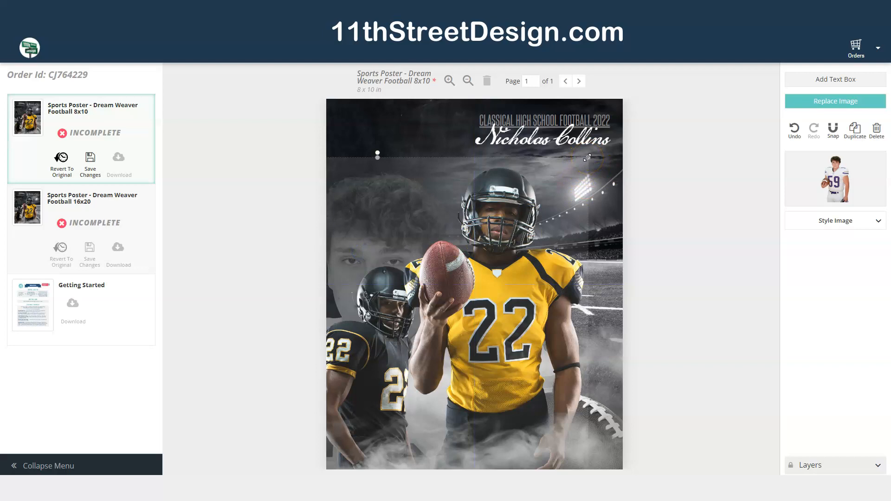
pyautogui.moveTo(364, 244); pyautogui.dragTo(385, 194)
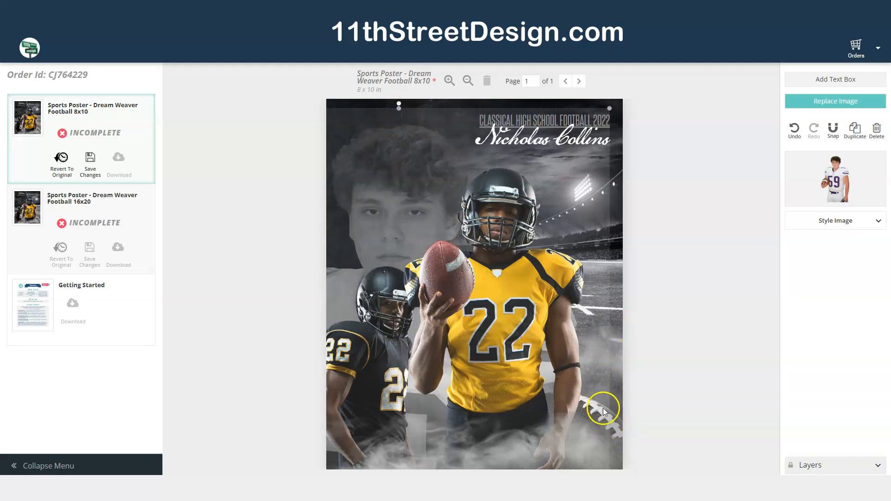
pyautogui.moveTo(398, 108); pyautogui.dragTo(395, 278)
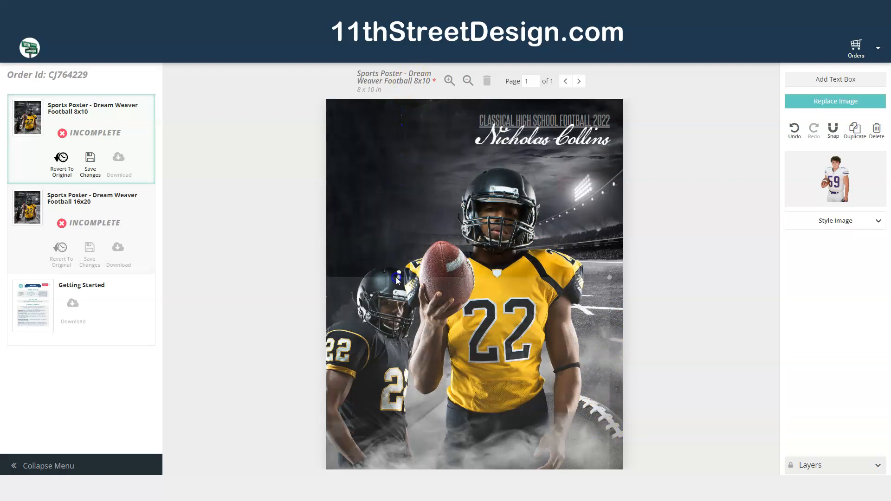
pyautogui.moveTo(342, 297); pyautogui.dragTo(343, 376)
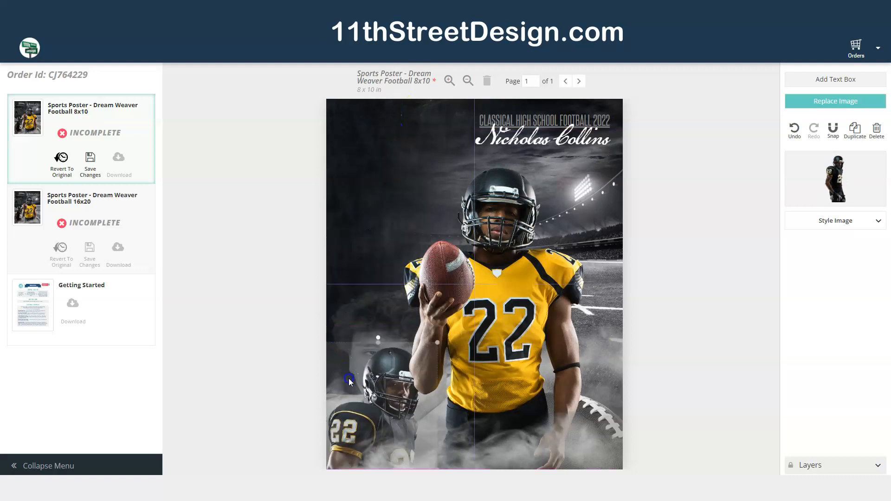
pyautogui.click(368, 134)
pyautogui.moveTo(368, 134); pyautogui.dragTo(355, 118)
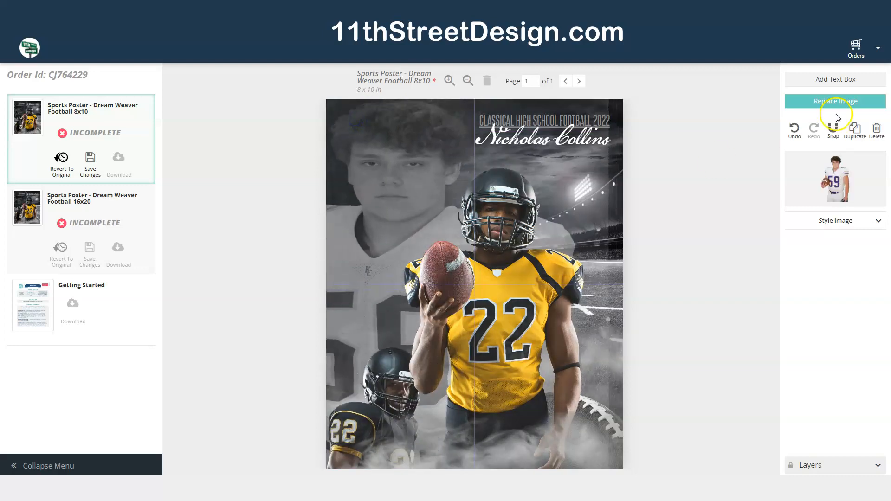
pyautogui.click(795, 130)
pyautogui.click(796, 130)
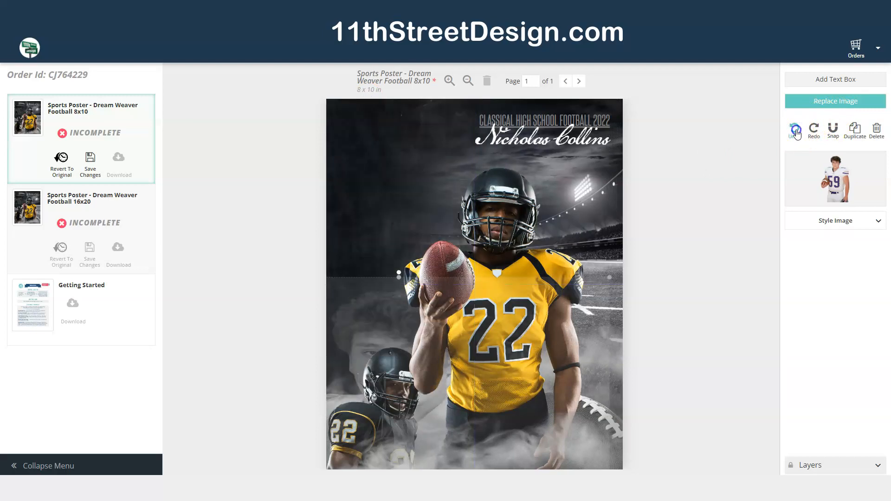
pyautogui.click(795, 129)
pyautogui.click(796, 129)
pyautogui.click(795, 130)
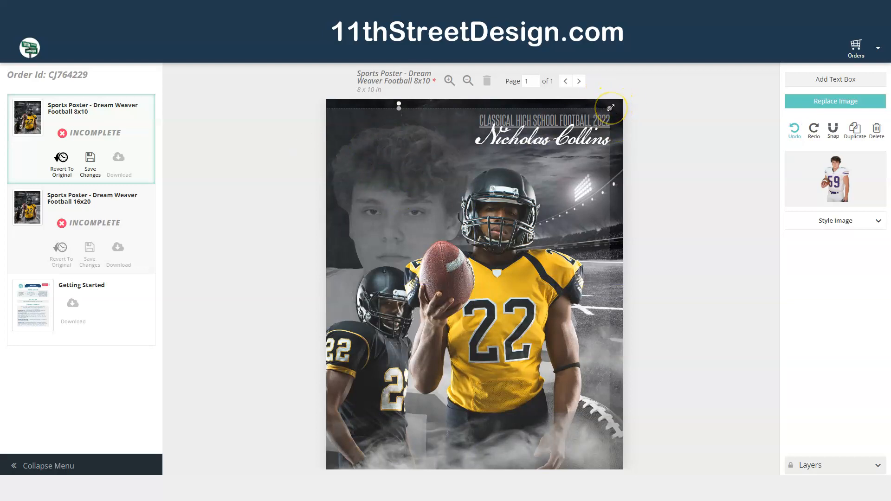
# - Enlarge the background player image further and reposition it to fill the upper left of the poster
pyautogui.moveTo(610, 108); pyautogui.dragTo(634, 96)
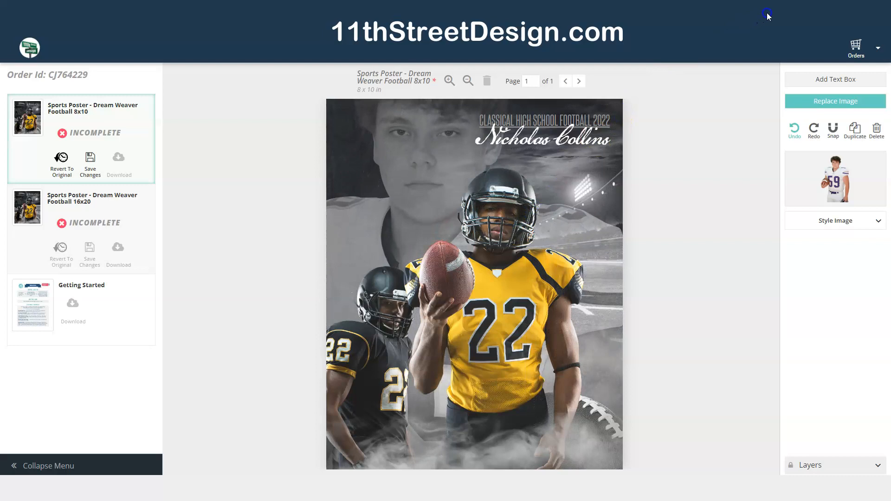
pyautogui.moveTo(424, 162); pyautogui.dragTo(393, 210)
pyautogui.click(728, 363)
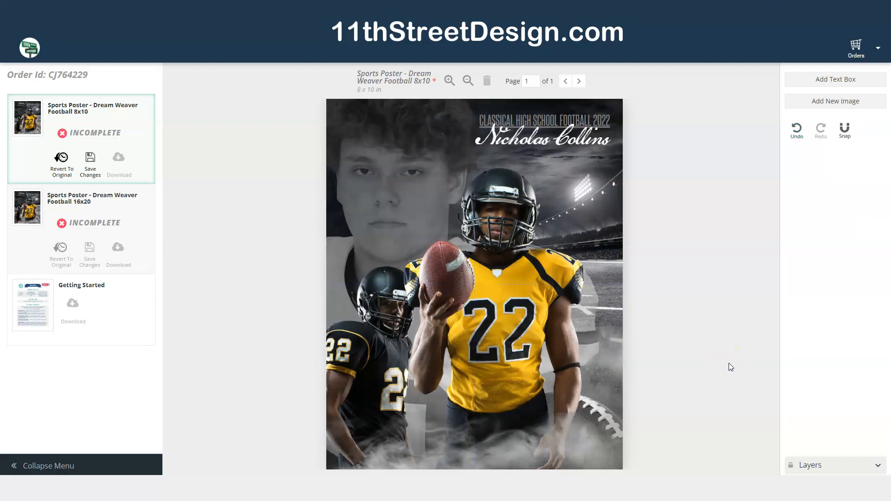
# - Replace the front yellow-jersey player with Football_0012, then enlarge it and shift it right
pyautogui.click(539, 302)
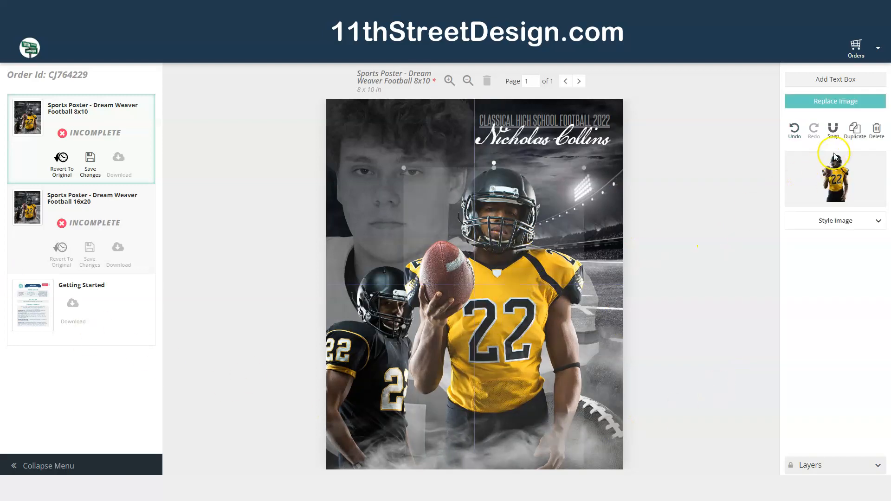
pyautogui.click(843, 104)
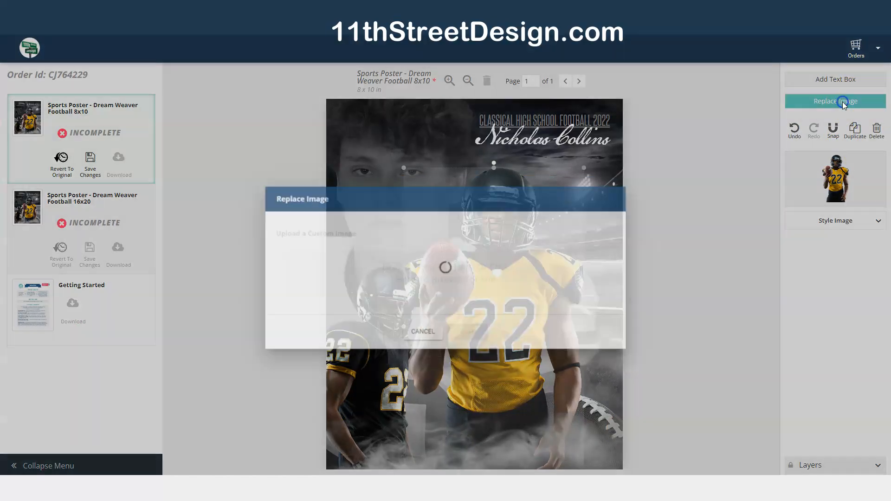
pyautogui.click(453, 269)
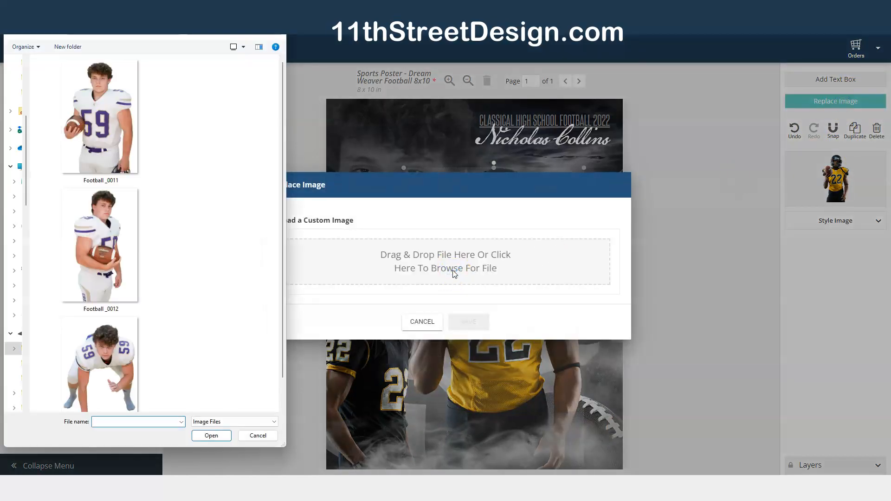
pyautogui.click(96, 257)
pyautogui.doubleClick(96, 258)
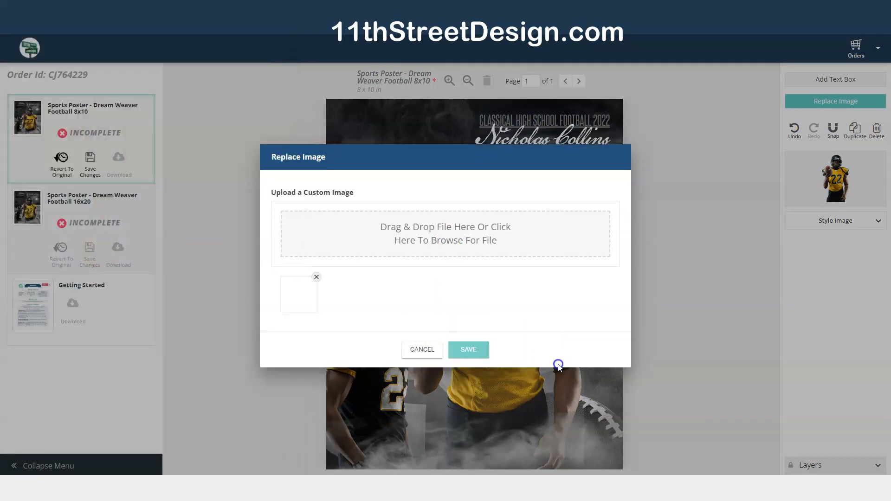
pyautogui.click(470, 354)
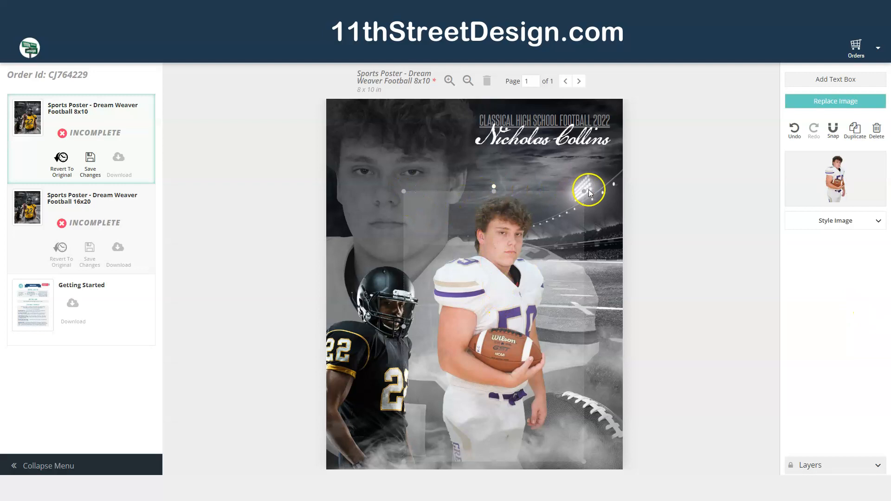
pyautogui.moveTo(403, 191); pyautogui.dragTo(372, 138)
pyautogui.moveTo(473, 259); pyautogui.dragTo(506, 271)
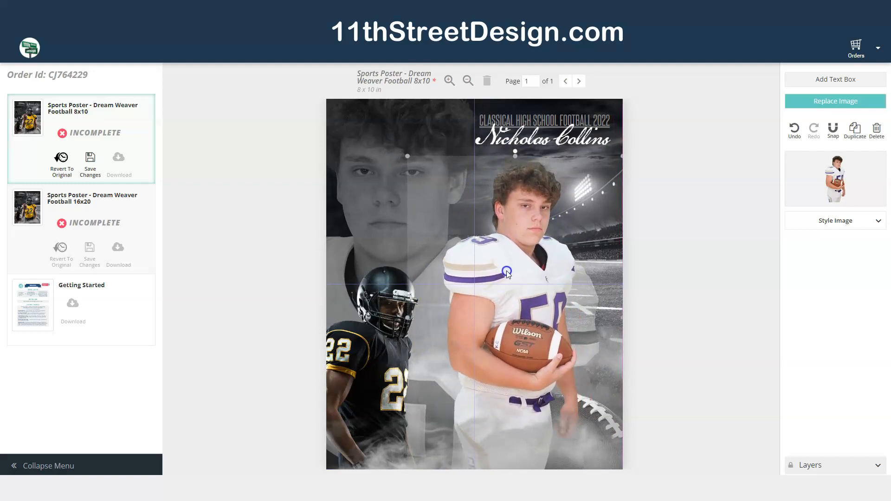
# - Replace the small black-jersey player in the lower left with the crouching player photo
pyautogui.click(366, 352)
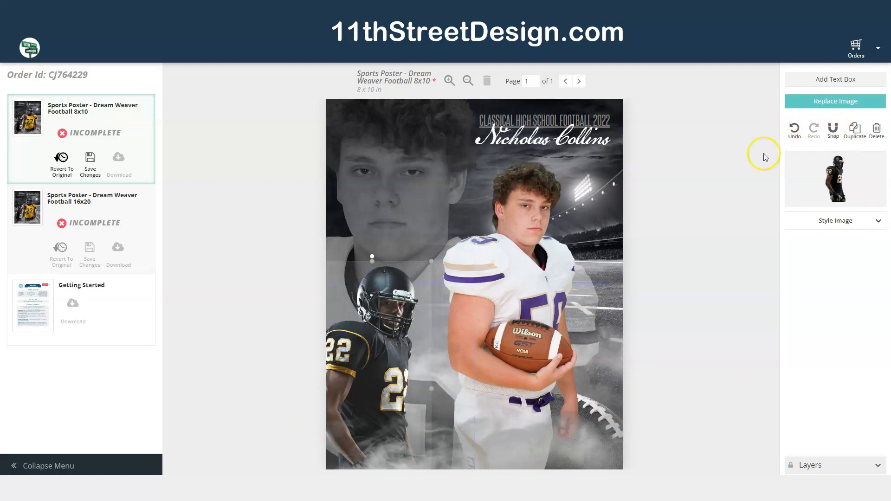
pyautogui.click(842, 102)
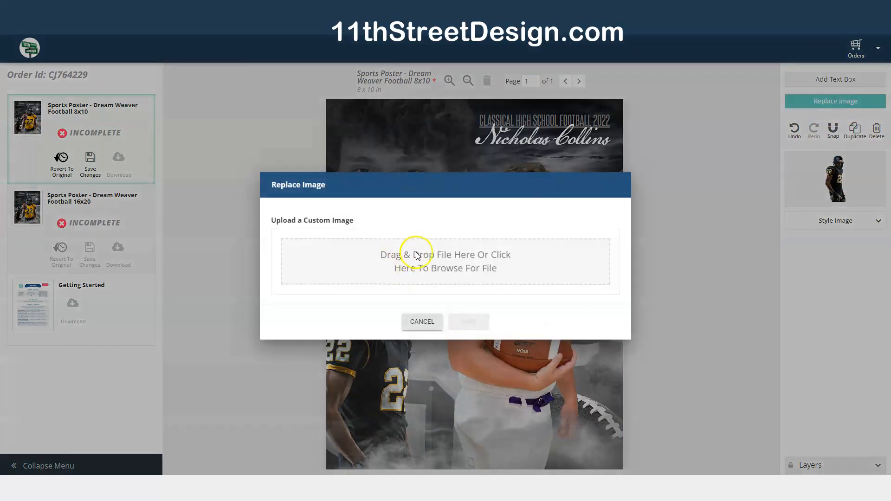
pyautogui.click(422, 273)
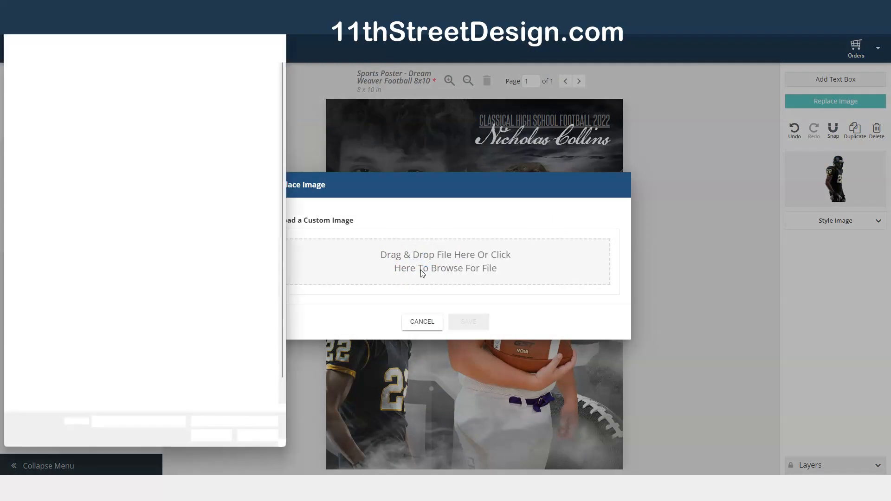
pyautogui.click(107, 356)
pyautogui.doubleClick(107, 356)
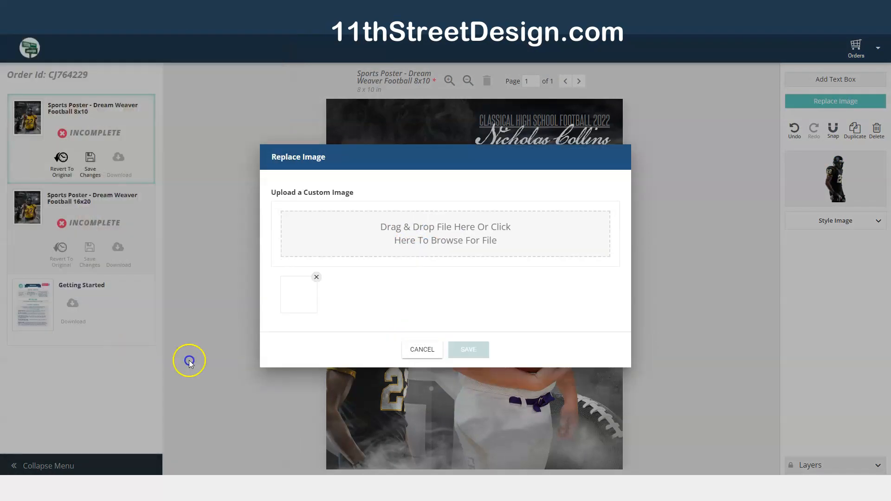
pyautogui.click(481, 352)
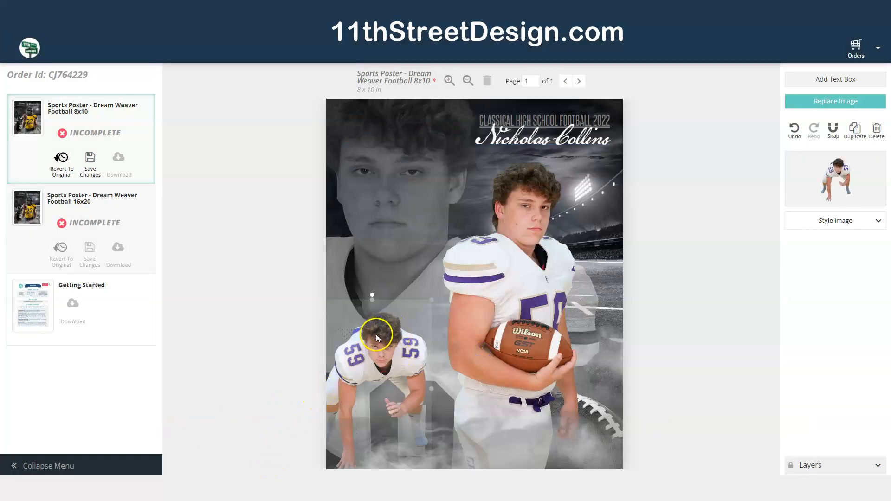
# - Enlarge the crouching player image and move it down into the lower left corner
pyautogui.moveTo(431, 301); pyautogui.dragTo(520, 251)
pyautogui.moveTo(371, 325); pyautogui.dragTo(375, 364)
pyautogui.click(664, 347)
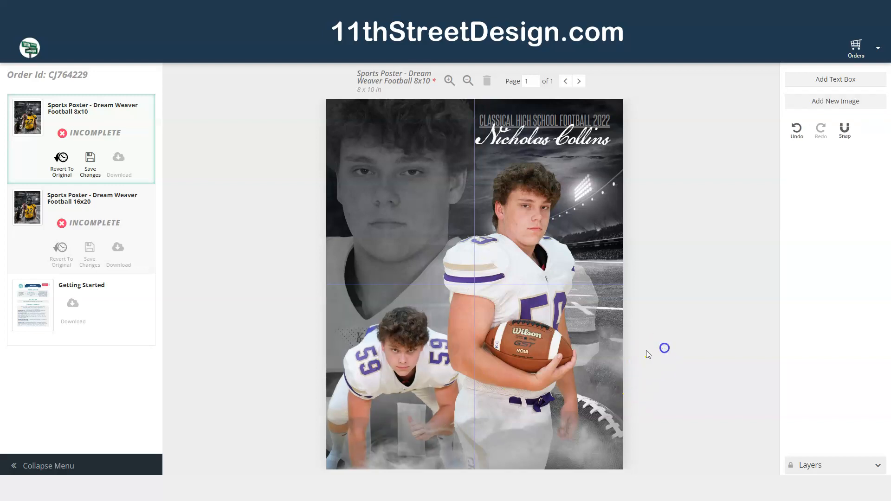
# - Nudge the background player image left and the front player slightly up and left
pyautogui.moveTo(379, 166); pyautogui.dragTo(365, 168)
pyautogui.moveTo(491, 255)
pyautogui.mouseDown()
pyautogui.moveTo(503, 250)
pyautogui.moveTo(478, 244)
pyautogui.mouseUp()
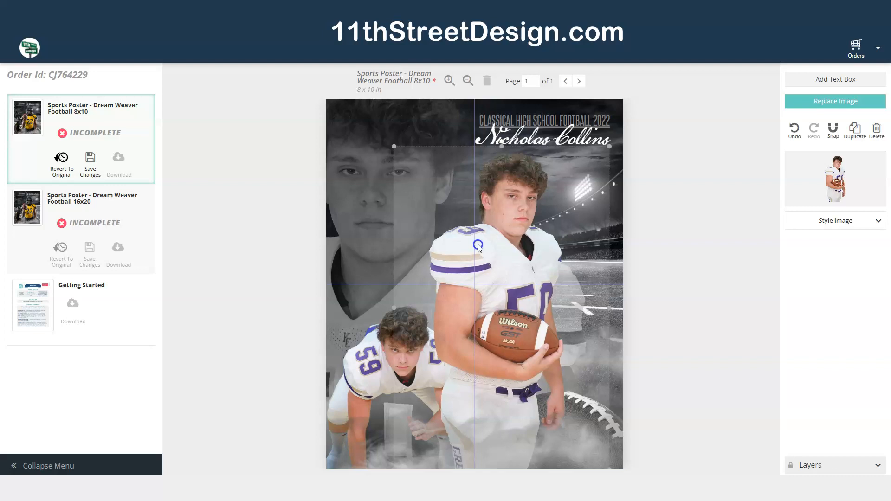
pyautogui.click(708, 288)
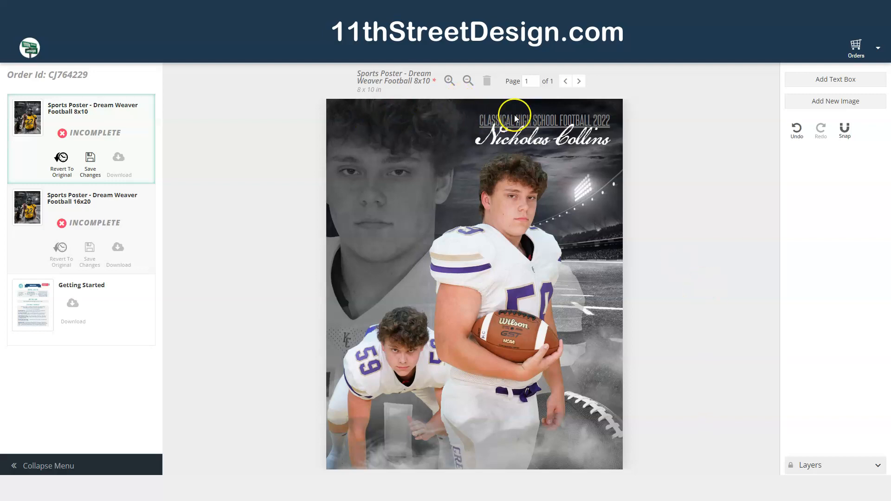
# - Change the headline text to "CATHEDRAL HIGH SCHOOL FOOTBALL 2022"
pyautogui.click(544, 120)
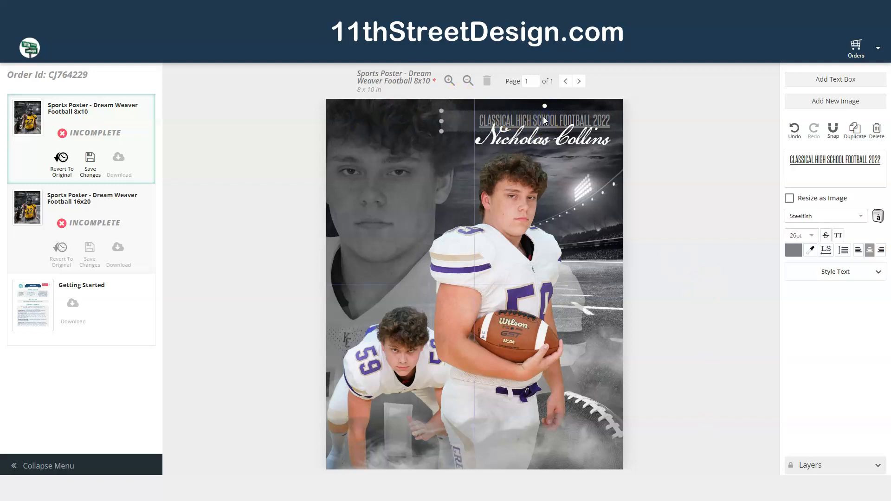
pyautogui.click(788, 160)
pyautogui.moveTo(788, 159); pyautogui.dragTo(821, 159)
pyautogui.write('Cathedral')
pyautogui.press('BackSpace')
pyautogui.press('BackSpace')
pyautogui.press('BackSpace')
pyautogui.press('BackSpace')
pyautogui.press('BackSpace')
pyautogui.press('BackSpace')
pyautogui.press('BackSpace')
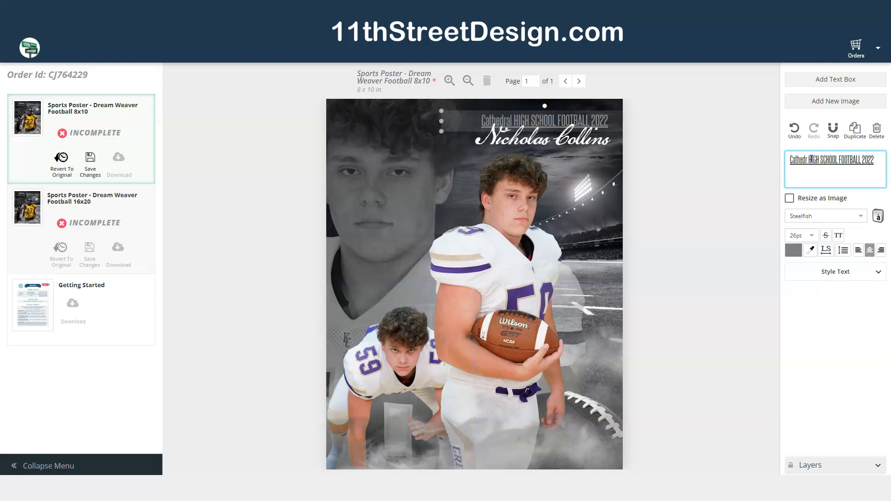
pyautogui.write('ATHEDRAL')
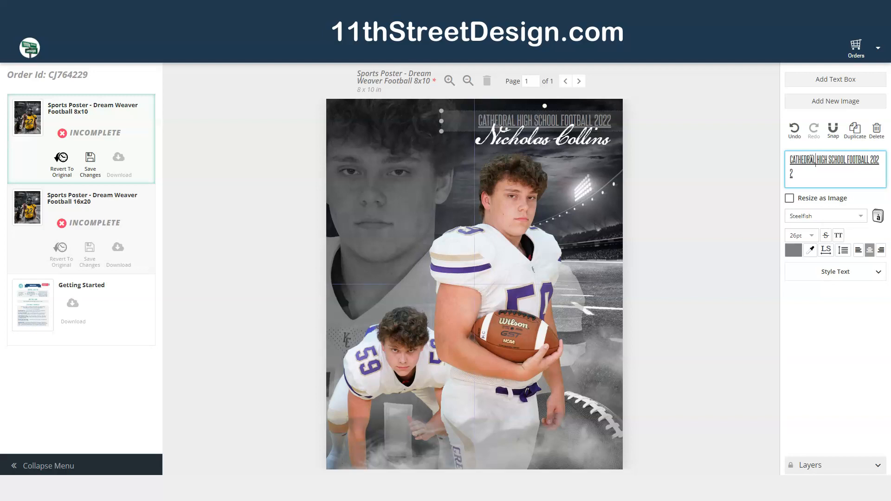
pyautogui.click(665, 204)
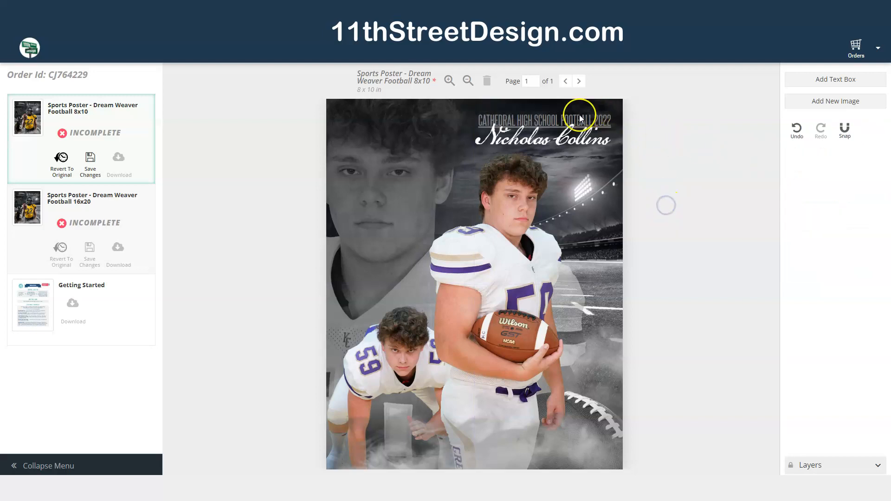
# - Replace the player name text beneath the headline with the new player's first and last name
pyautogui.click(514, 140)
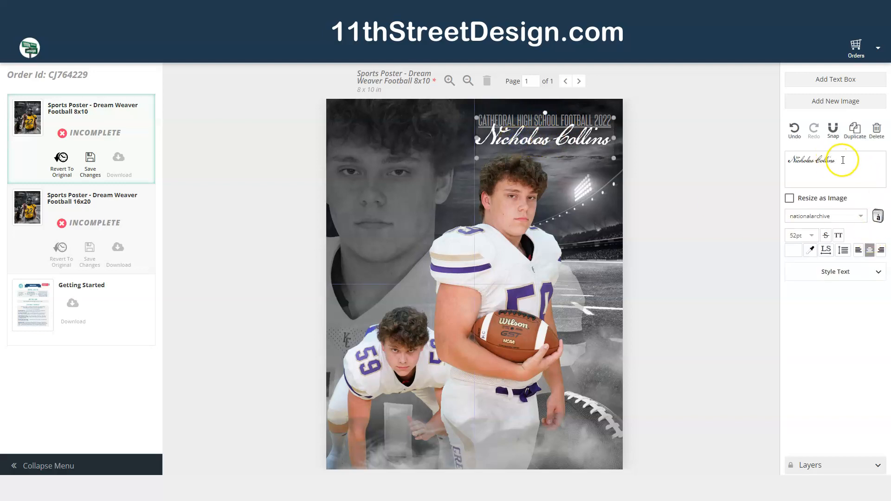
pyautogui.moveTo(848, 159); pyautogui.dragTo(787, 157)
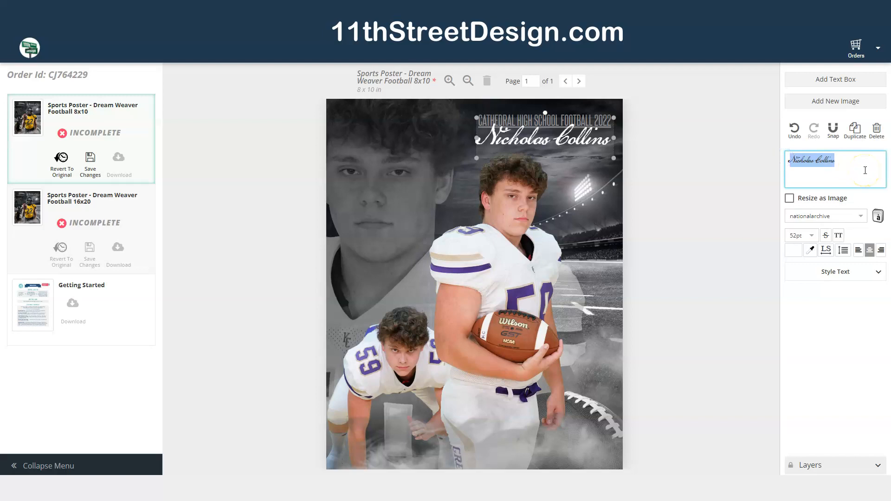
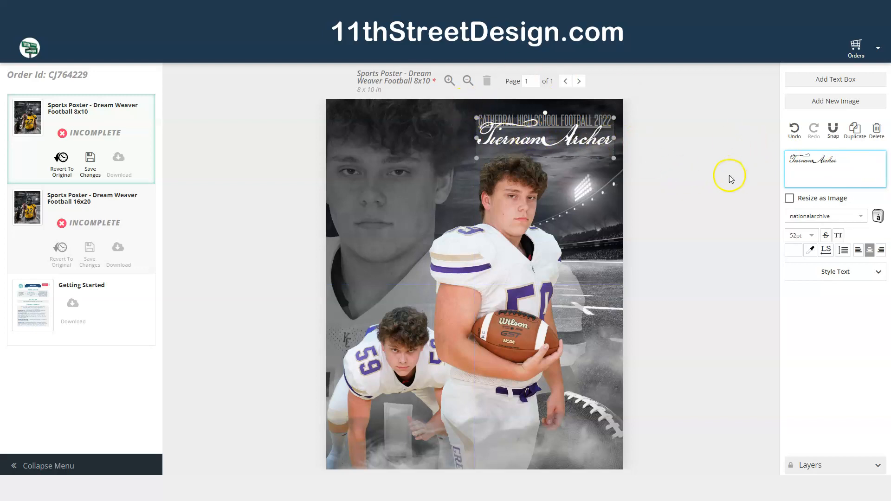
pyautogui.click(710, 188)
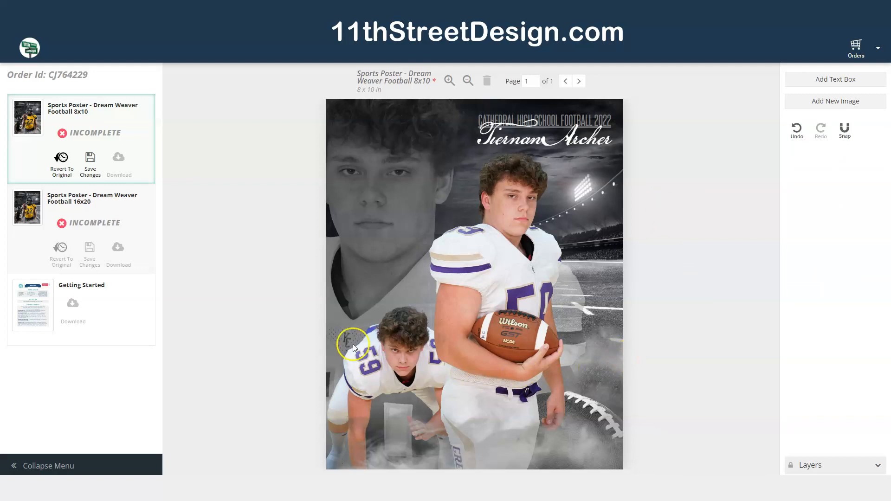
# - Nudge the crouching player image slightly left and down, and move the front player image down and left
pyautogui.click(375, 351)
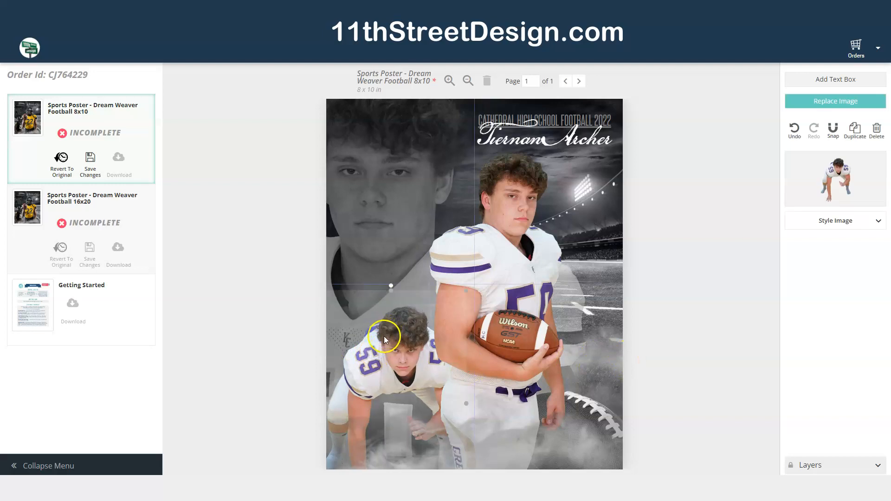
pyautogui.moveTo(367, 351)
pyautogui.mouseDown()
pyautogui.moveTo(350, 358)
pyautogui.moveTo(351, 368)
pyautogui.moveTo(355, 355)
pyautogui.mouseUp()
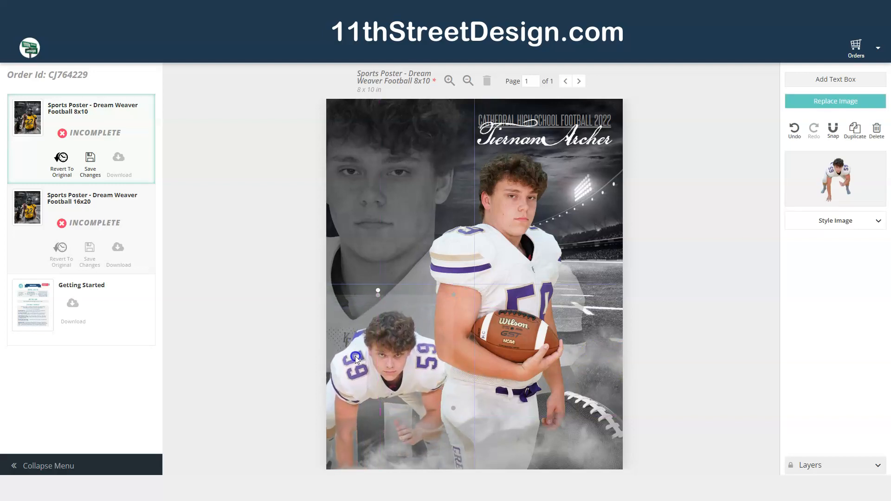
pyautogui.click(494, 238)
pyautogui.moveTo(494, 237); pyautogui.dragTo(480, 252)
pyautogui.click(720, 232)
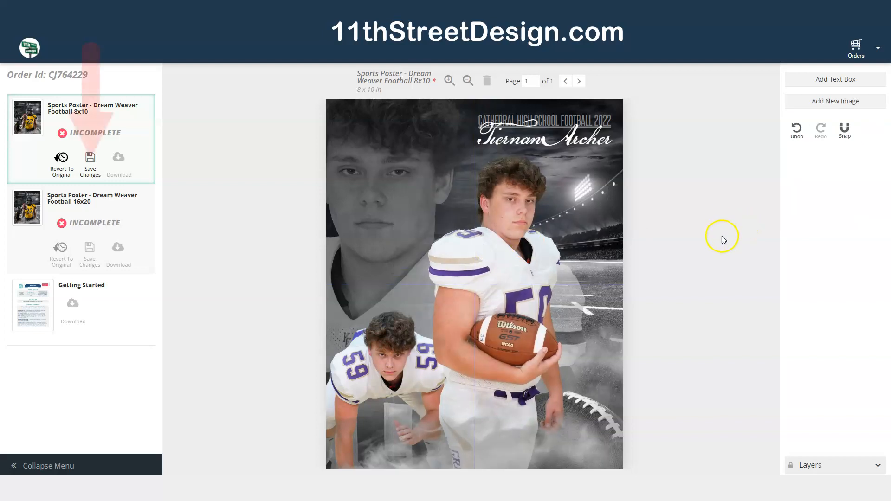
# - Save the design changes and download the 8x10 poster as a JPG, accepting the e-mail notification alert
pyautogui.click(90, 160)
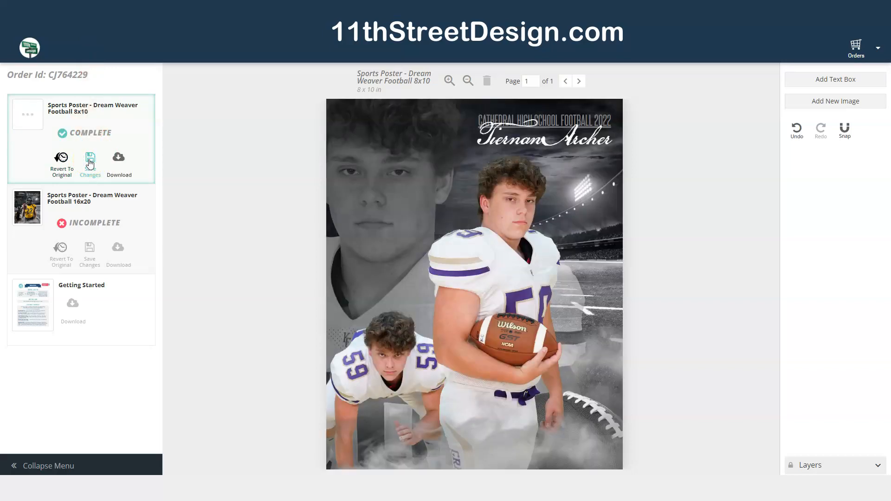
pyautogui.click(121, 161)
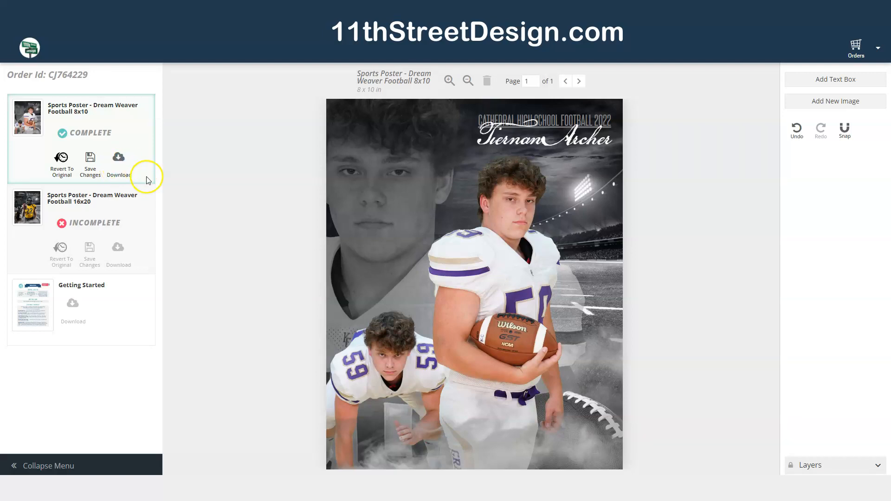
pyautogui.click(119, 162)
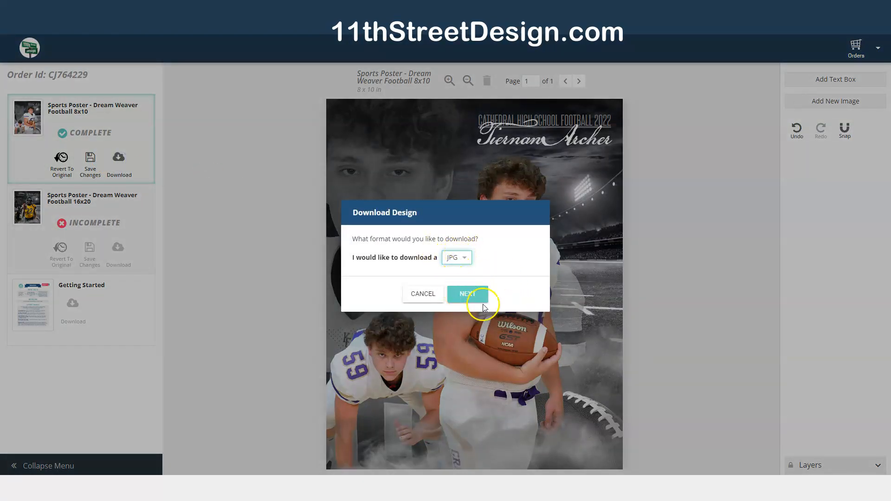
pyautogui.click(466, 294)
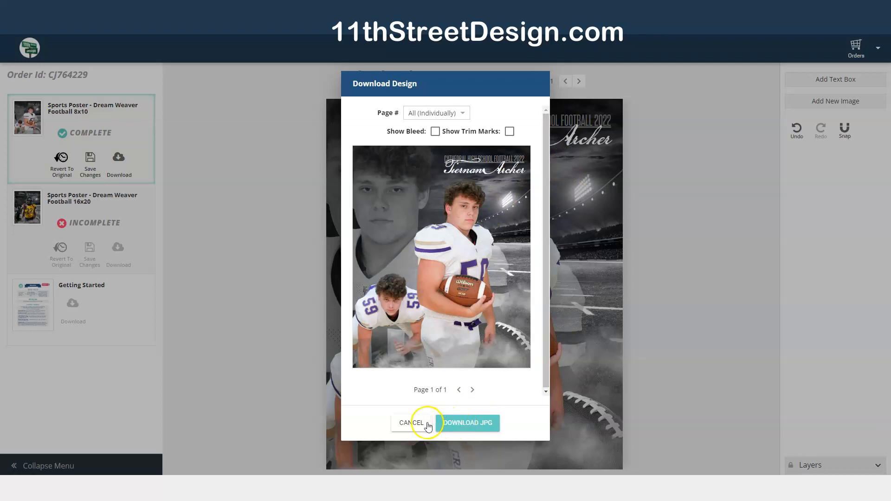
pyautogui.click(463, 424)
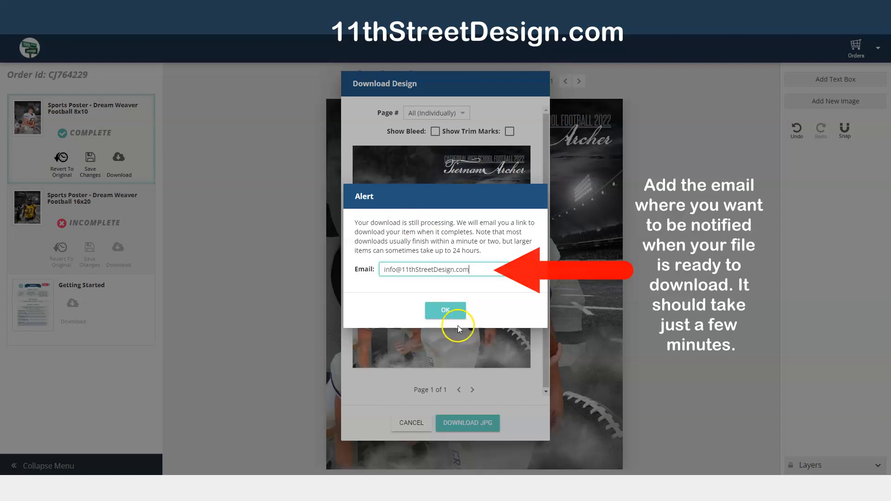
pyautogui.click(446, 309)
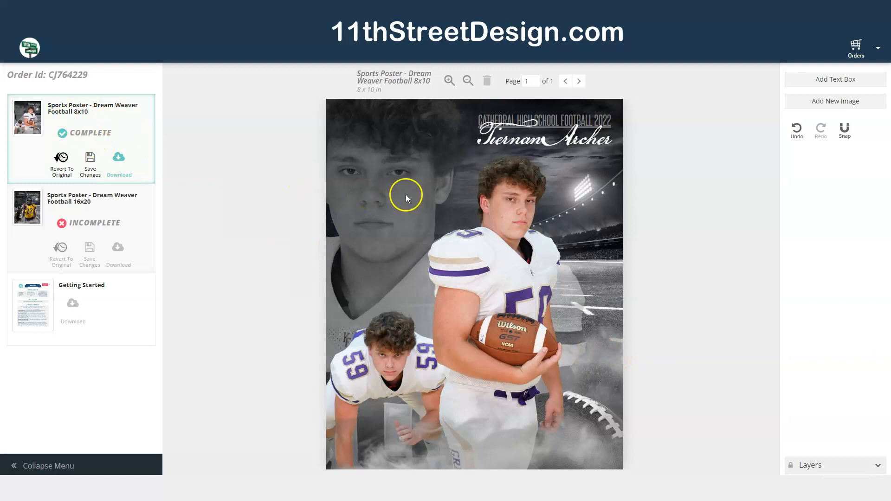
# - Open the Sports Poster - Dream Weaver Football 16x20 design for editing
pyautogui.click(73, 206)
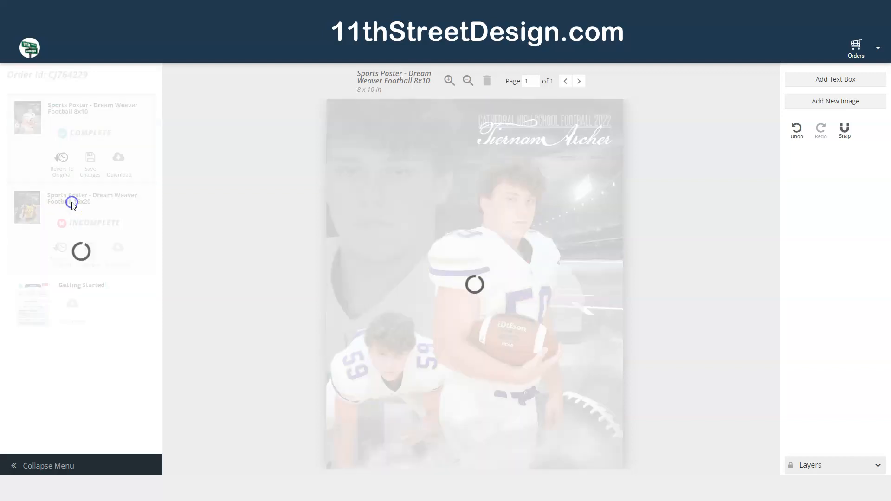